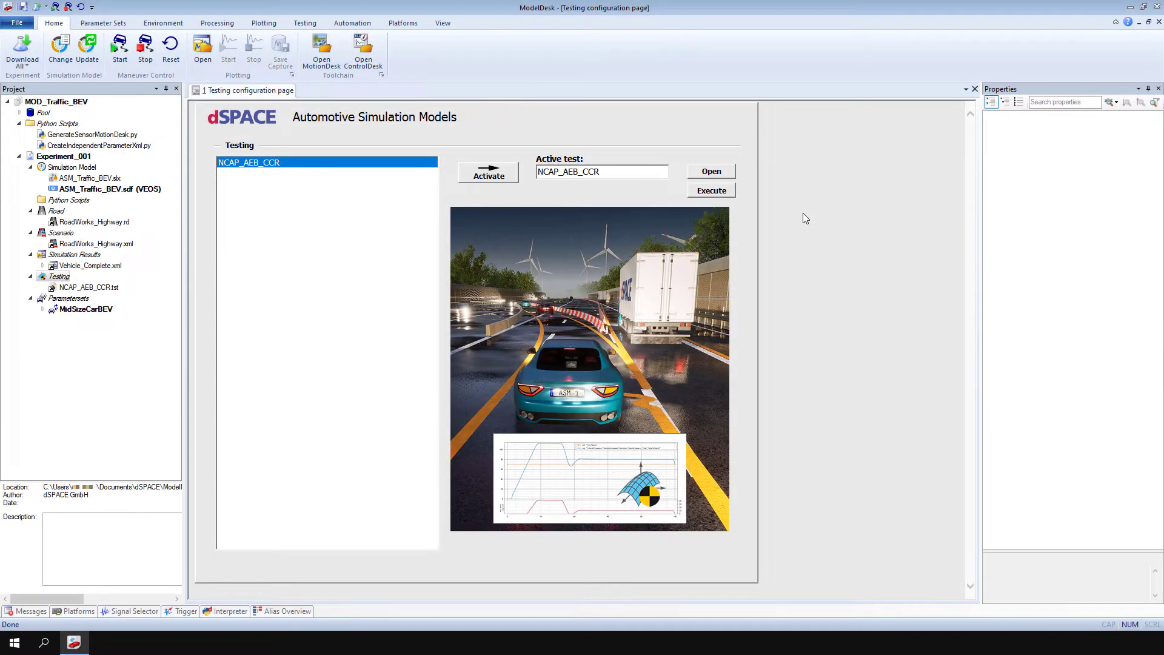
- From the NCAP_AEB_CCR test, create a new test and save it as PedestriansCrossing_Collision
click(728, 173)
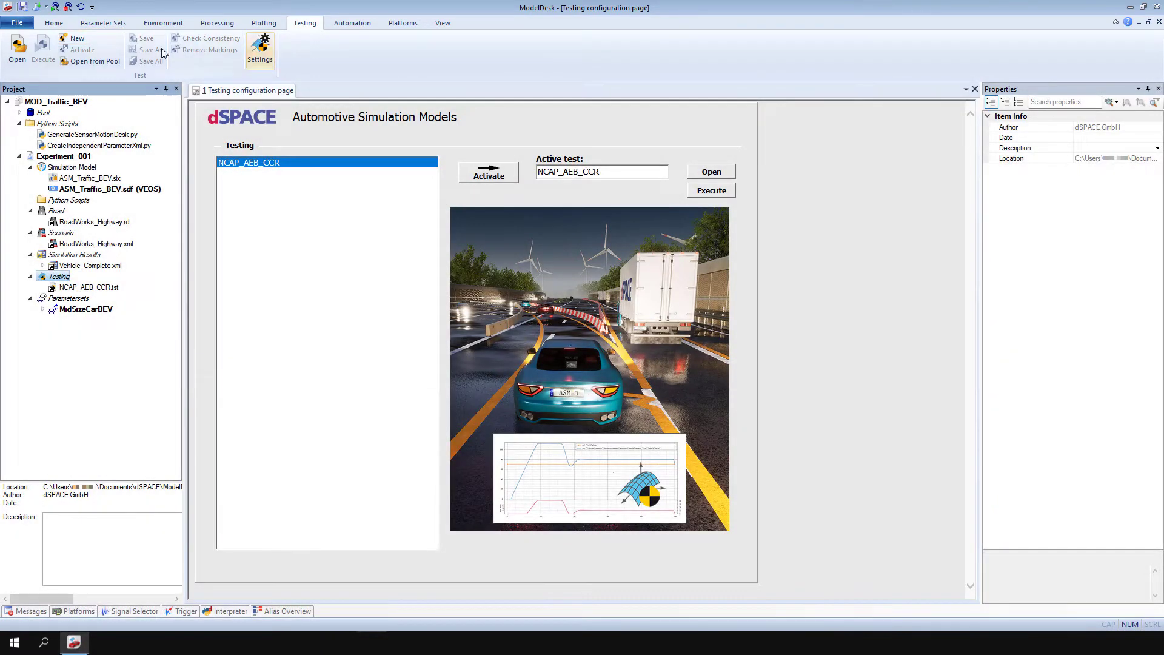
click(77, 38)
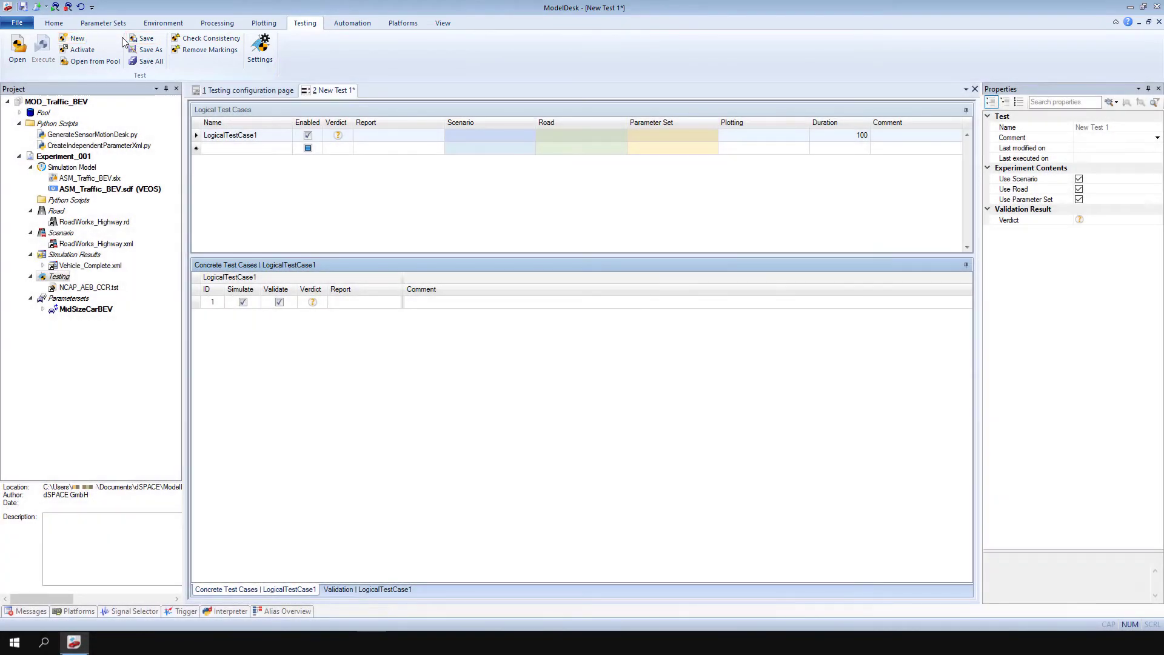
click(142, 38)
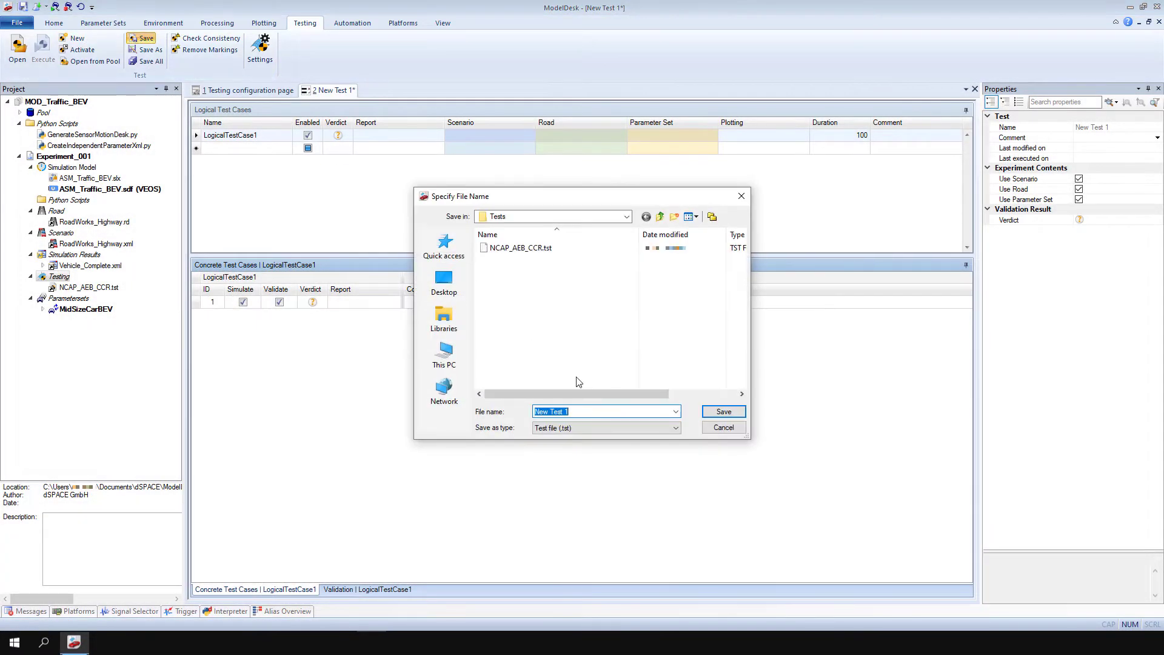
text(PedestriansCrossing_Collision)
click(712, 412)
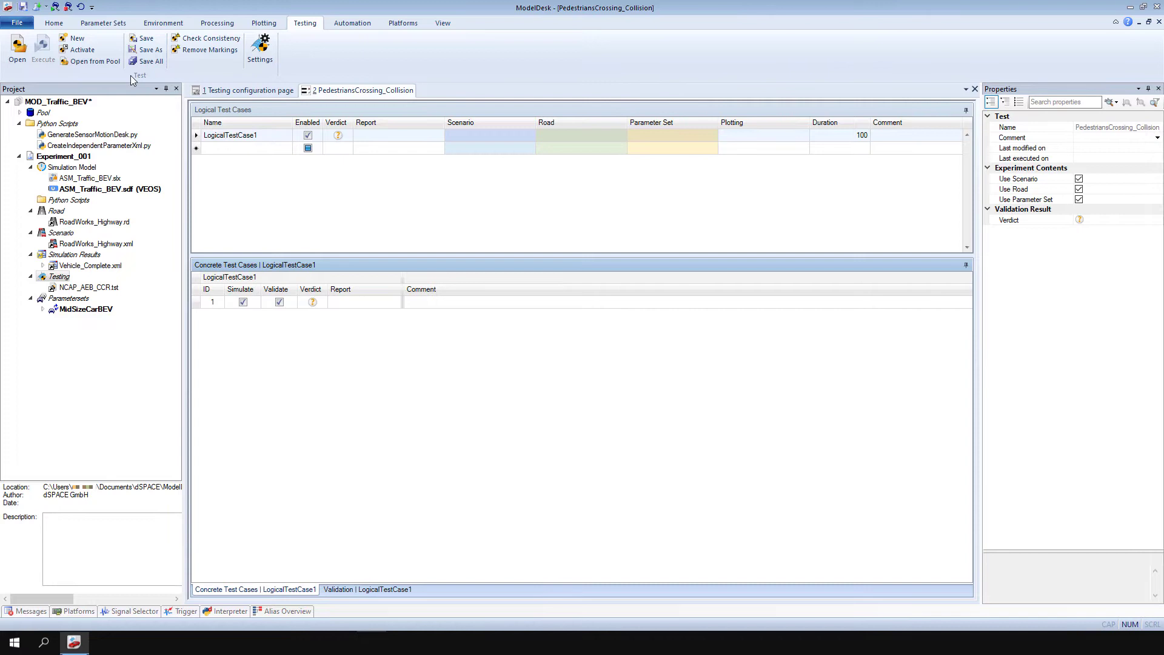
- Activate the PedestriansCrossing_Collision test and display LogicalTestCase1's validation table
click(83, 50)
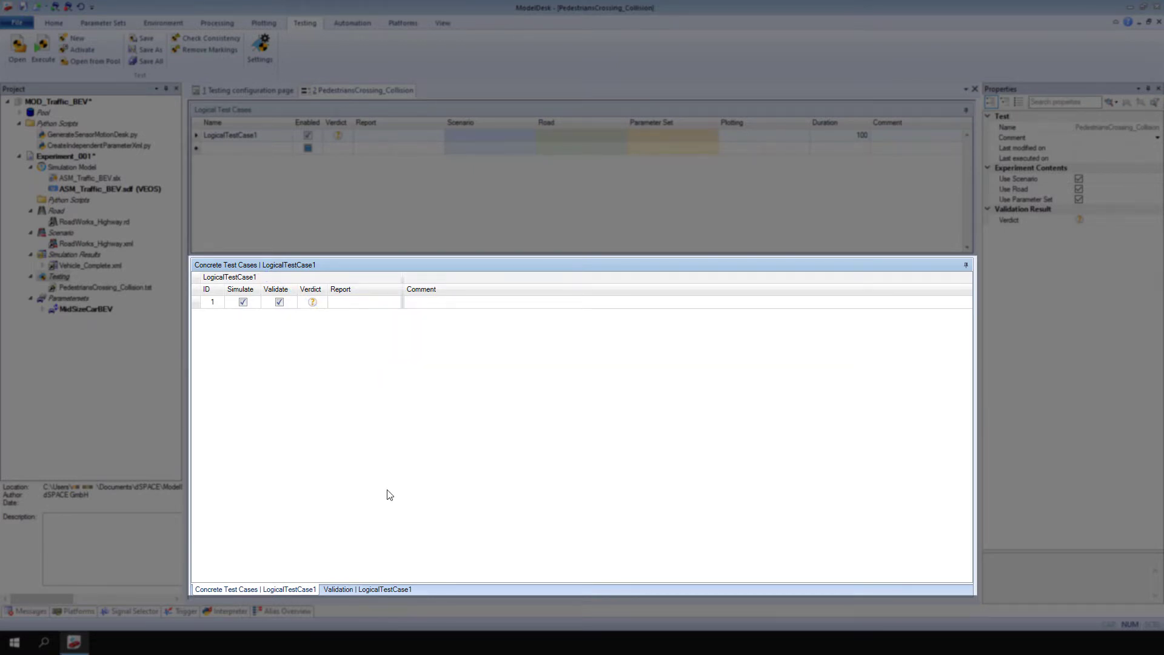
click(380, 589)
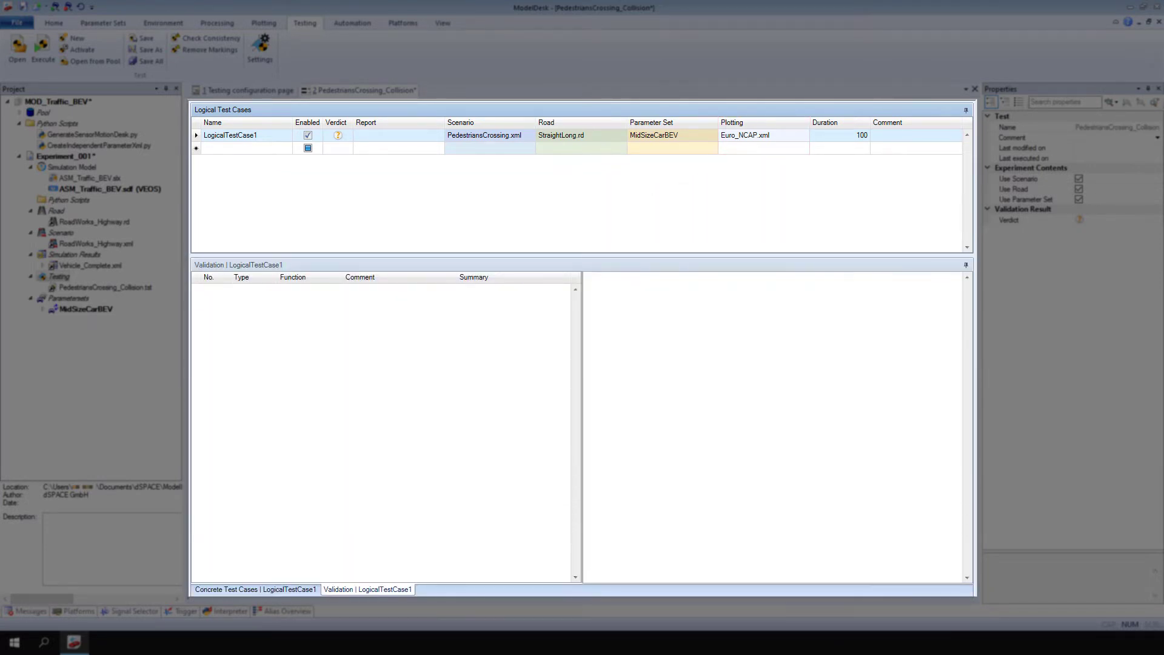
- Switch to LogicalTestCase1's concrete test cases, showing case ID 1 set to simulate and validate
click(282, 591)
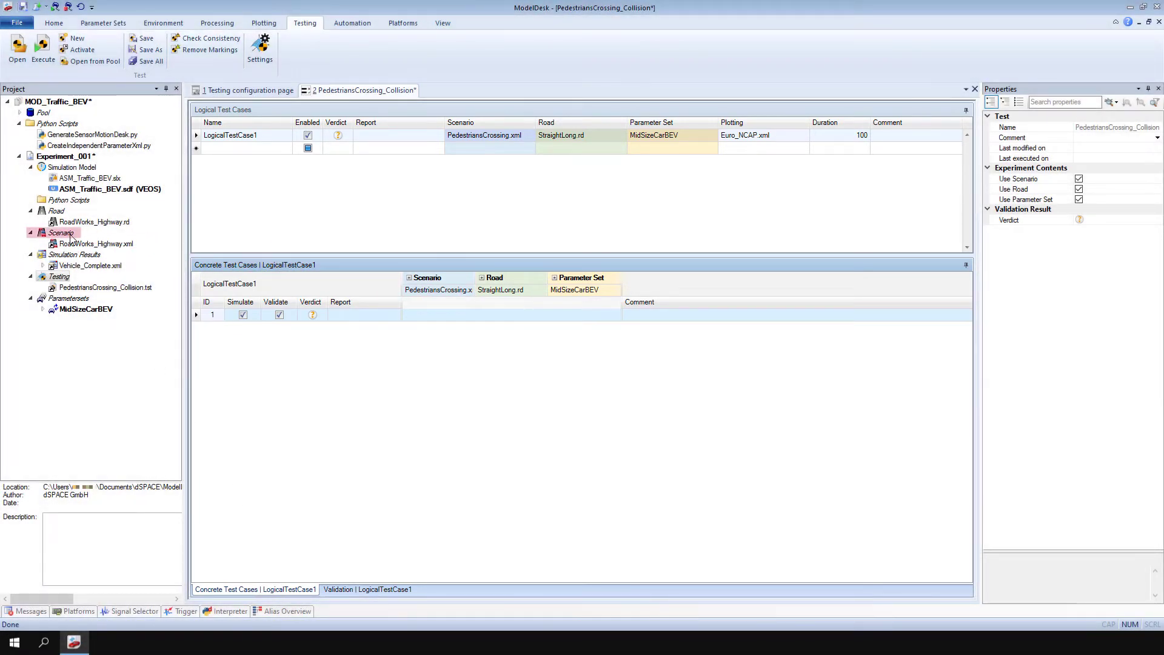
- Make PedestriansCrossing the active scenario and open it in the scenario editor
double_click(71, 237)
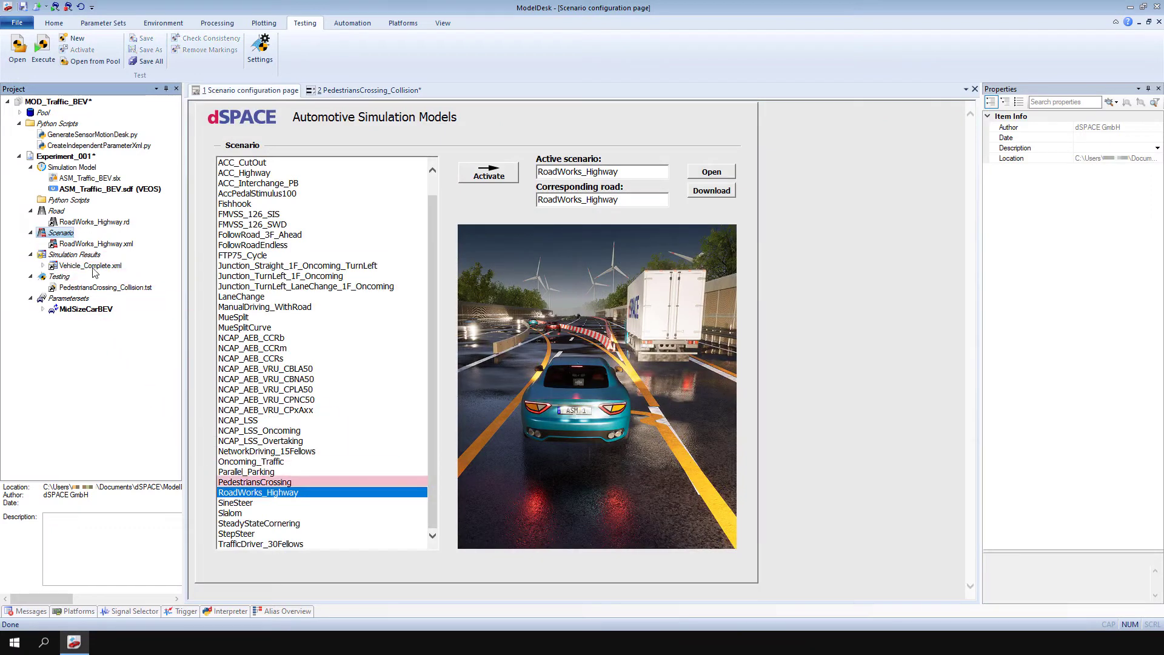
click(232, 484)
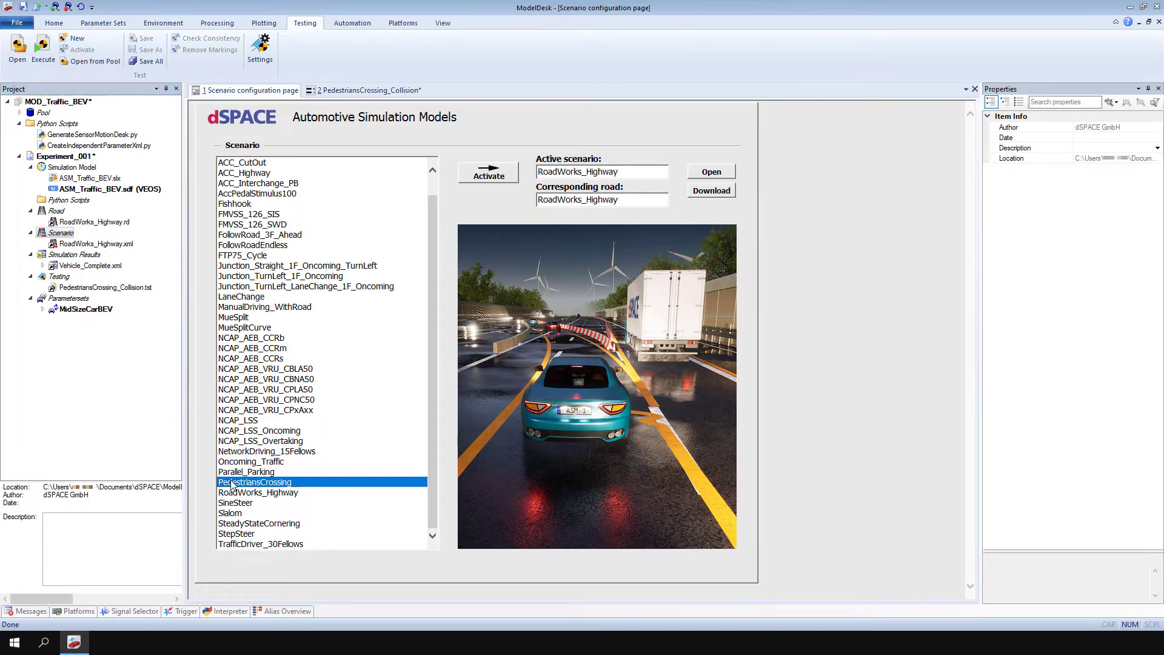
click(505, 177)
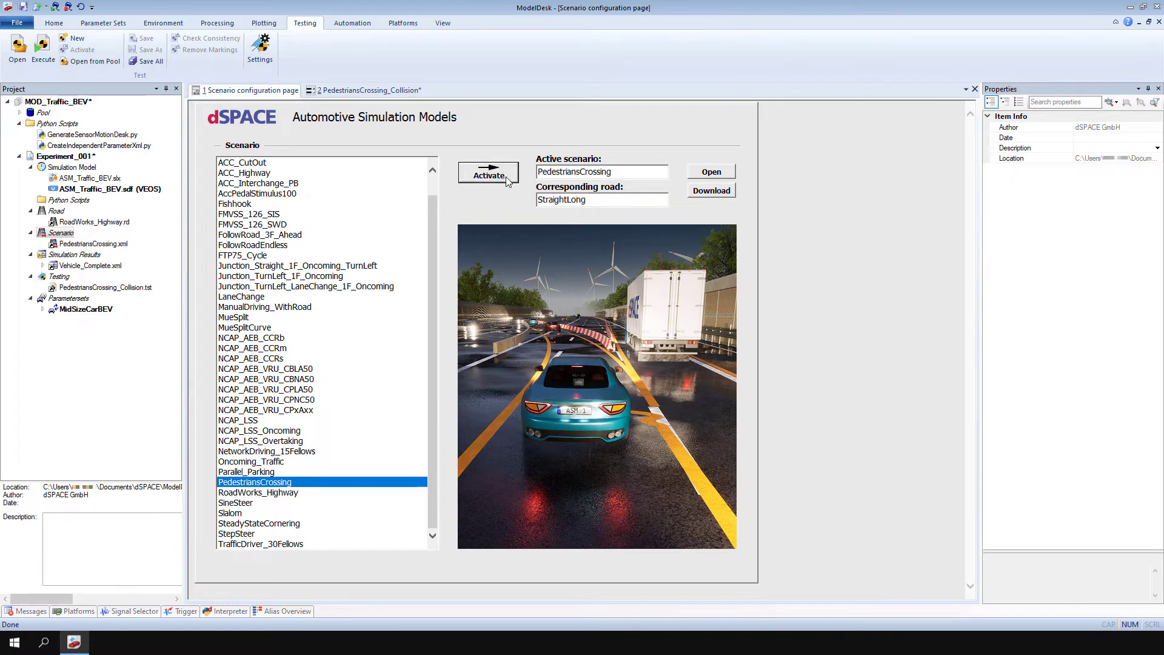
click(709, 173)
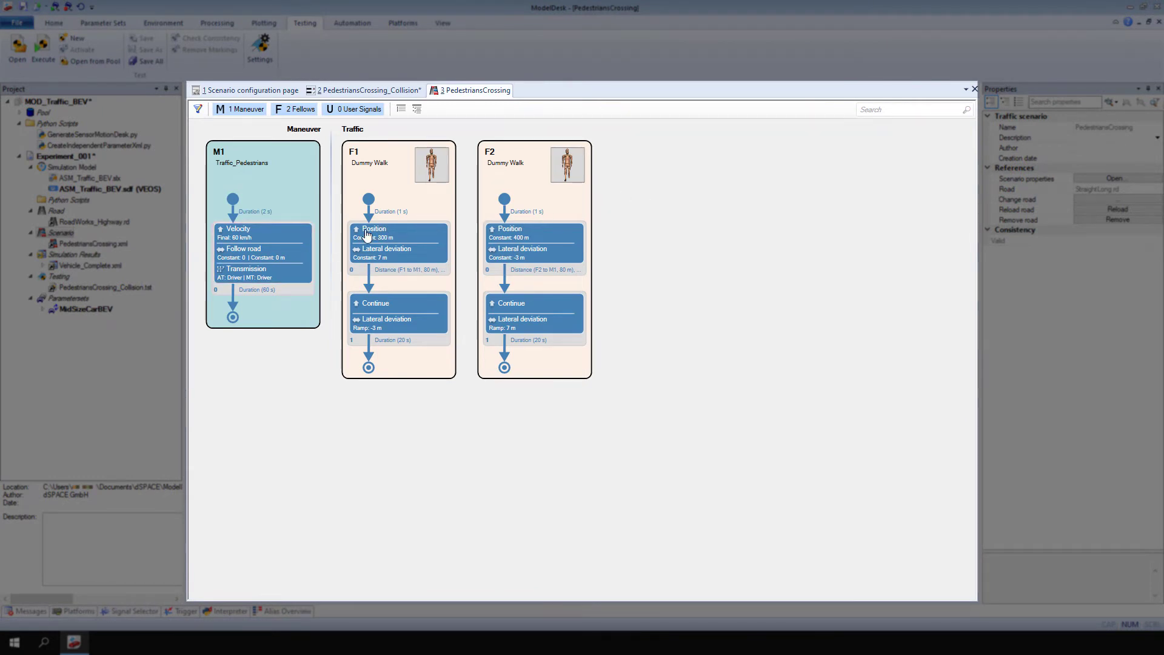
- Reveal M1 velocity activity's 60 km/h final velocity parameter and show the Alias Overview
click(305, 235)
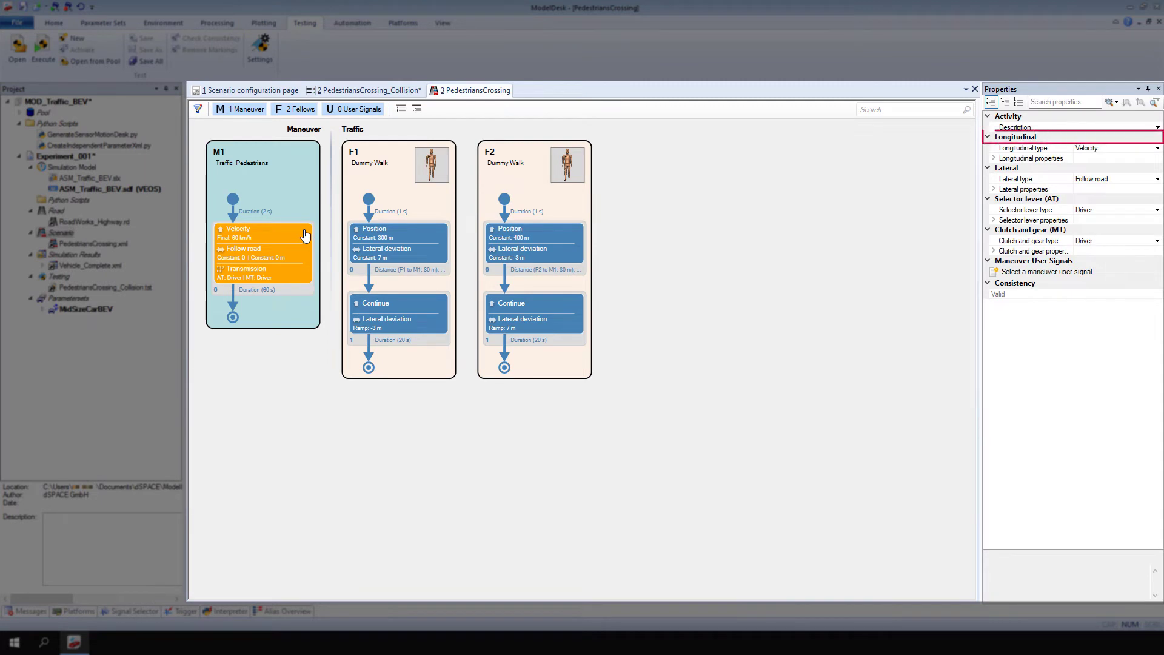
click(994, 159)
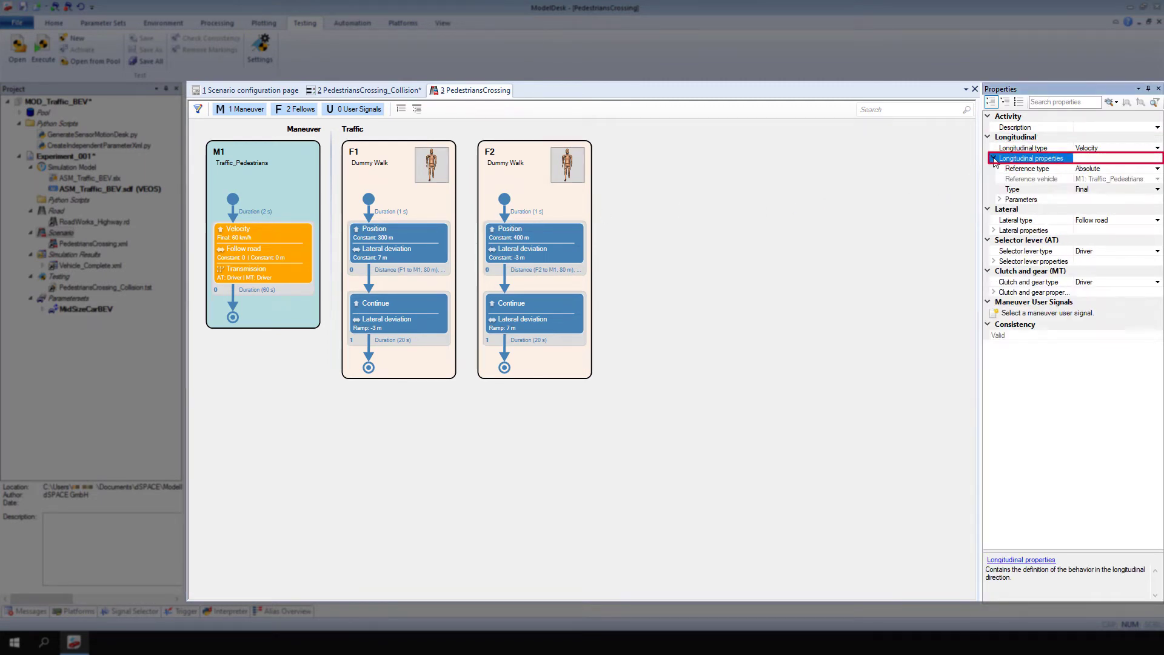
click(1000, 201)
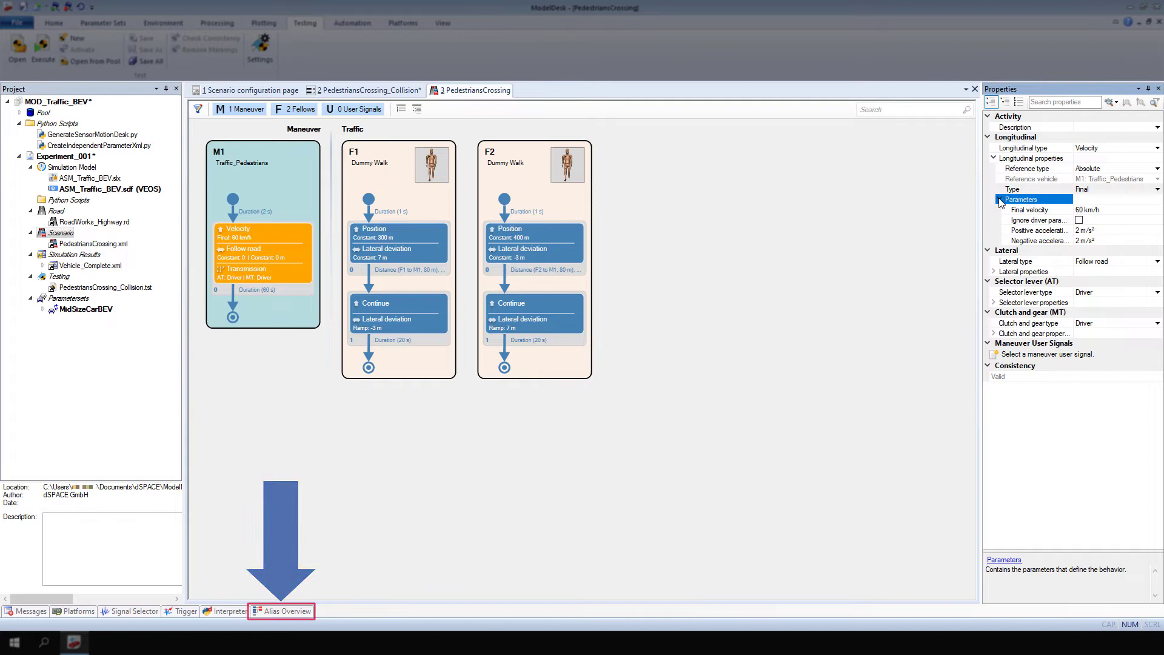
click(302, 610)
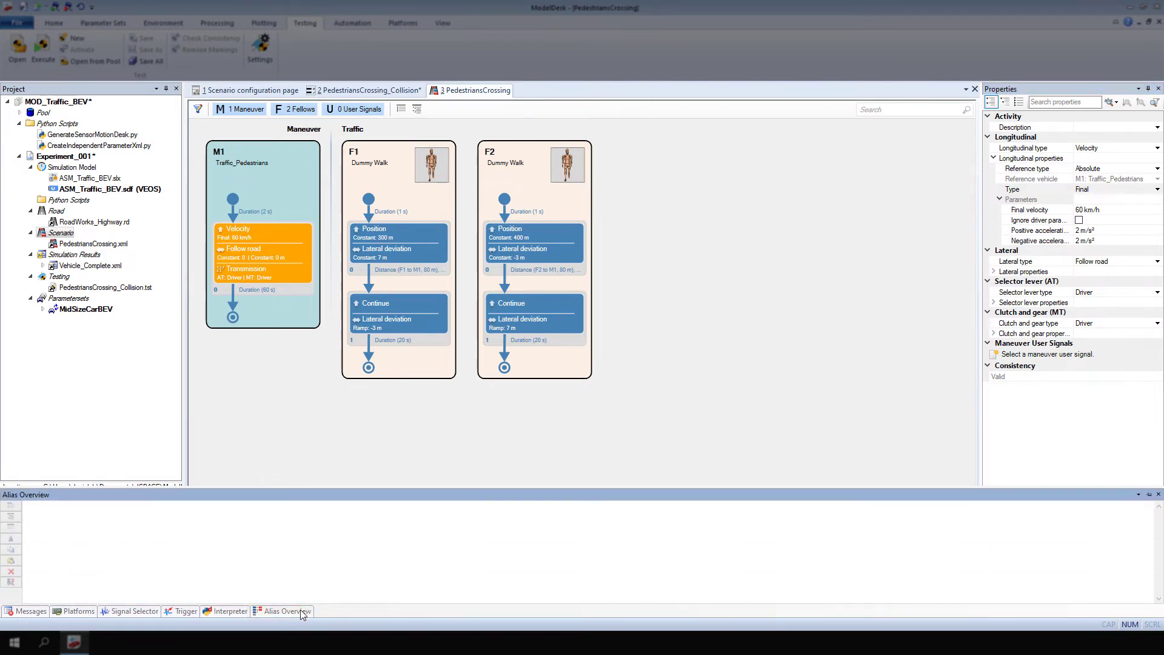
- Alias M1's final velocity as EgoVehicle_Velocity_kmh and save the scenario
click(1148, 494)
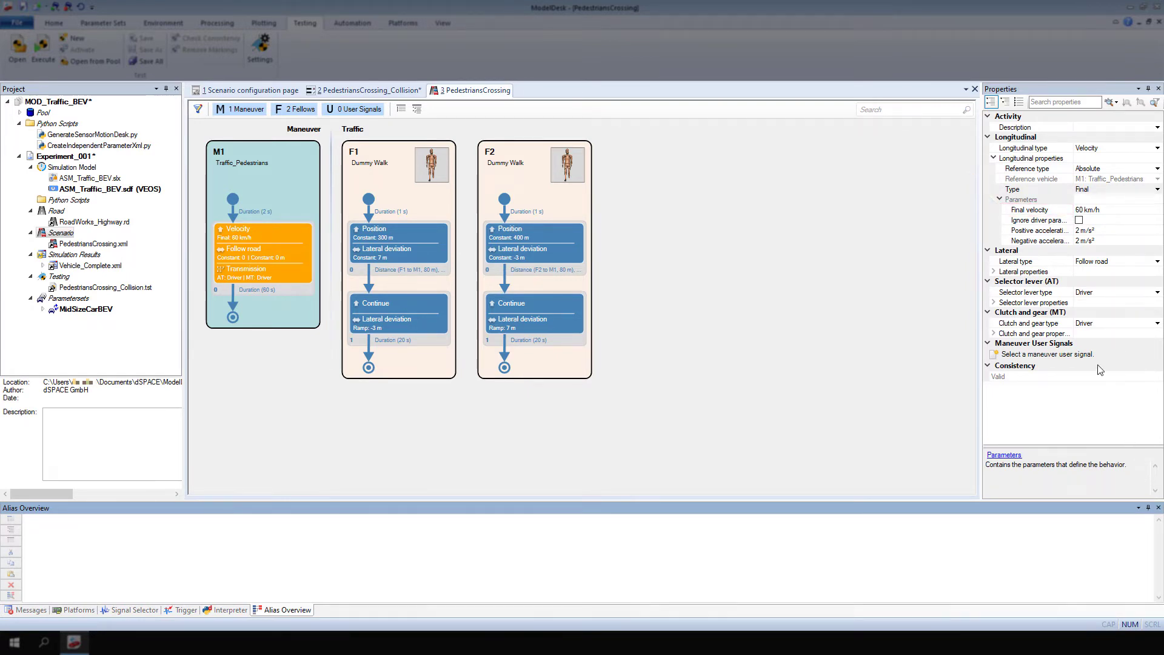
right_click(1026, 211)
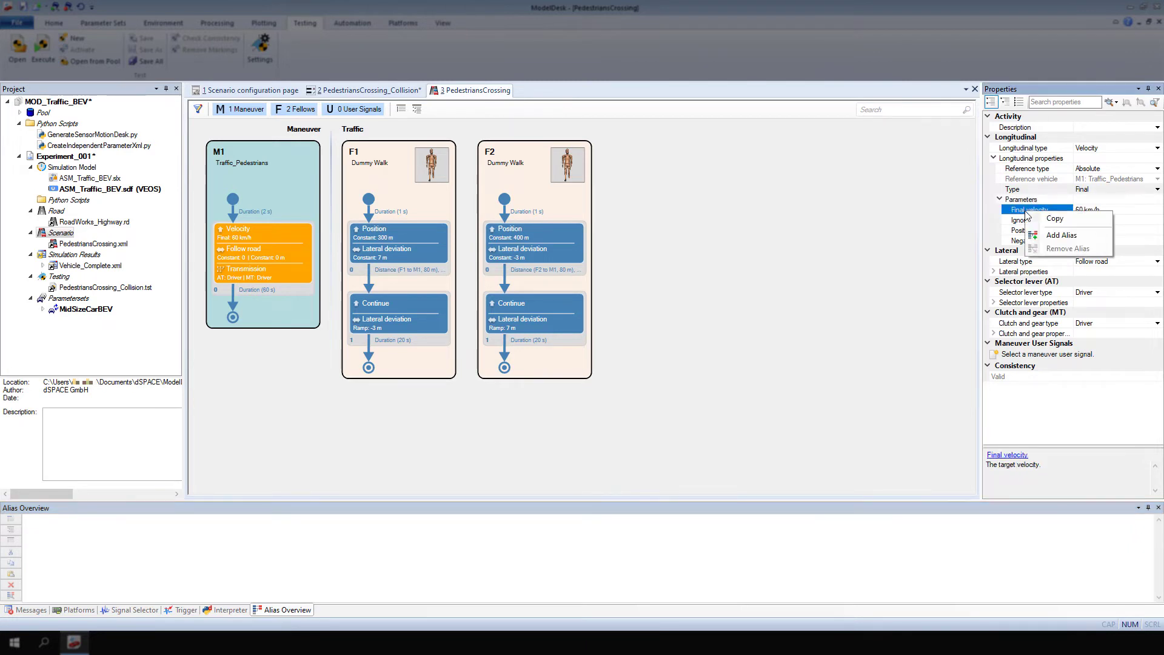
click(1034, 235)
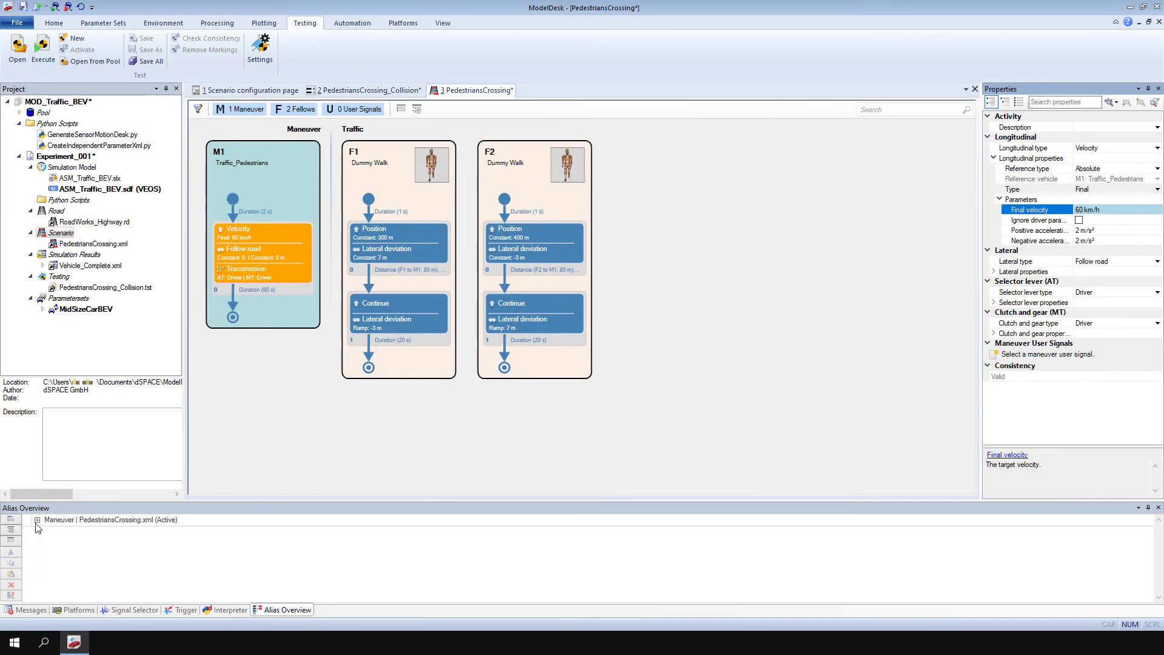
click(37, 520)
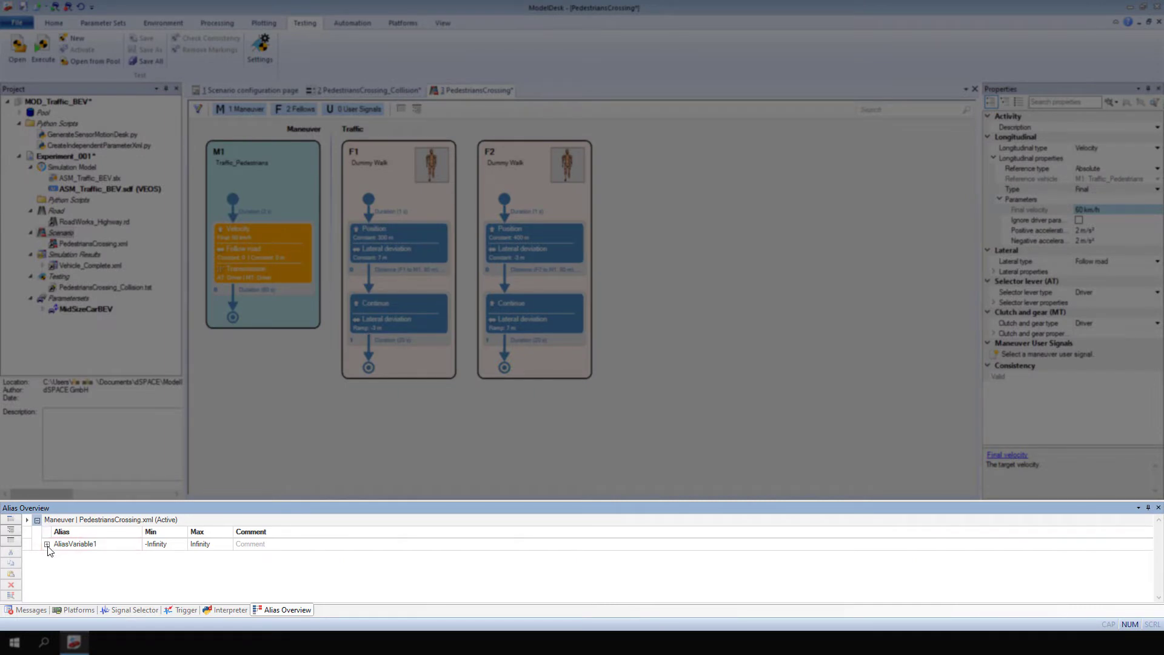
click(47, 544)
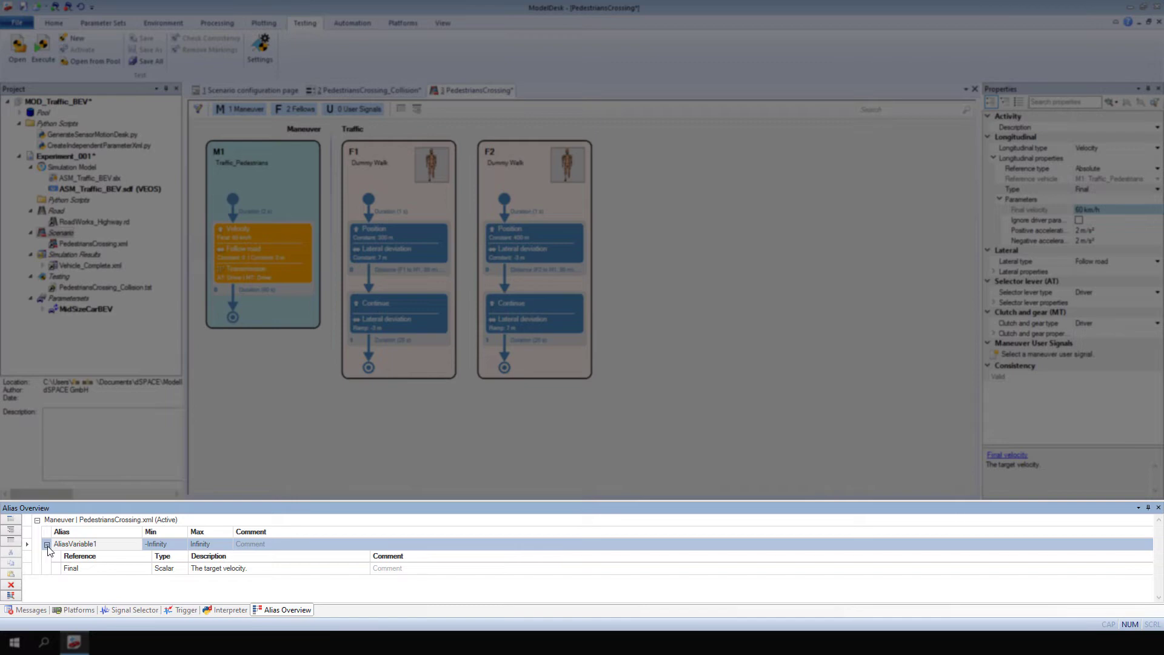
click(114, 545)
text(EgoVehicle_Velocity_kmh)
key(Return)
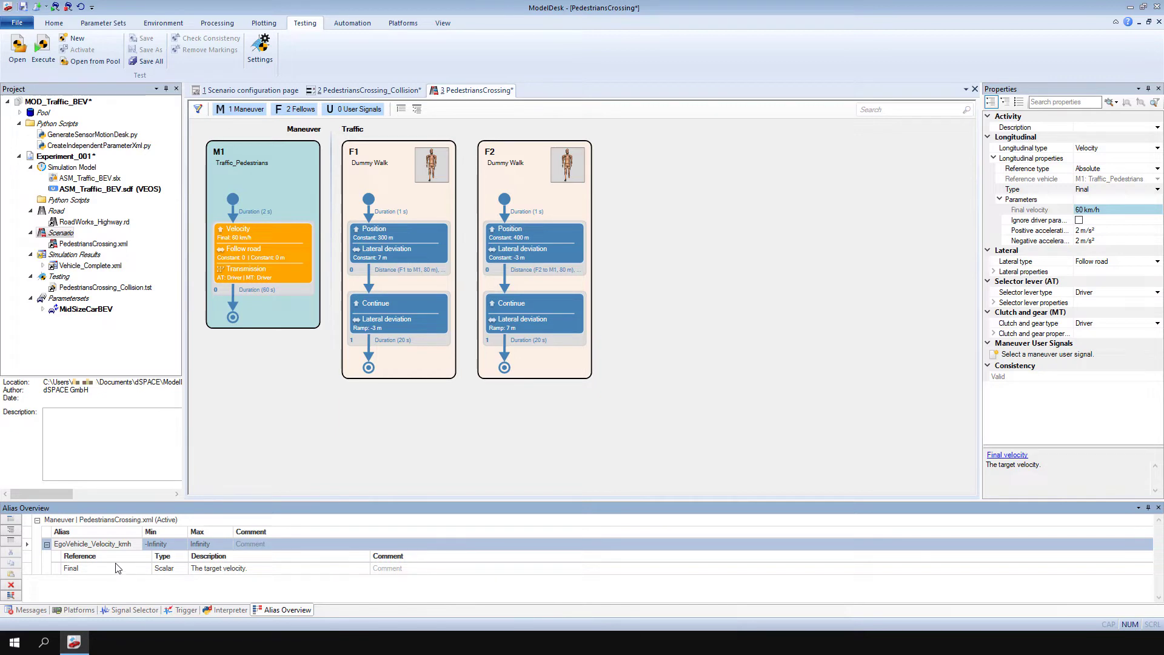
click(24, 9)
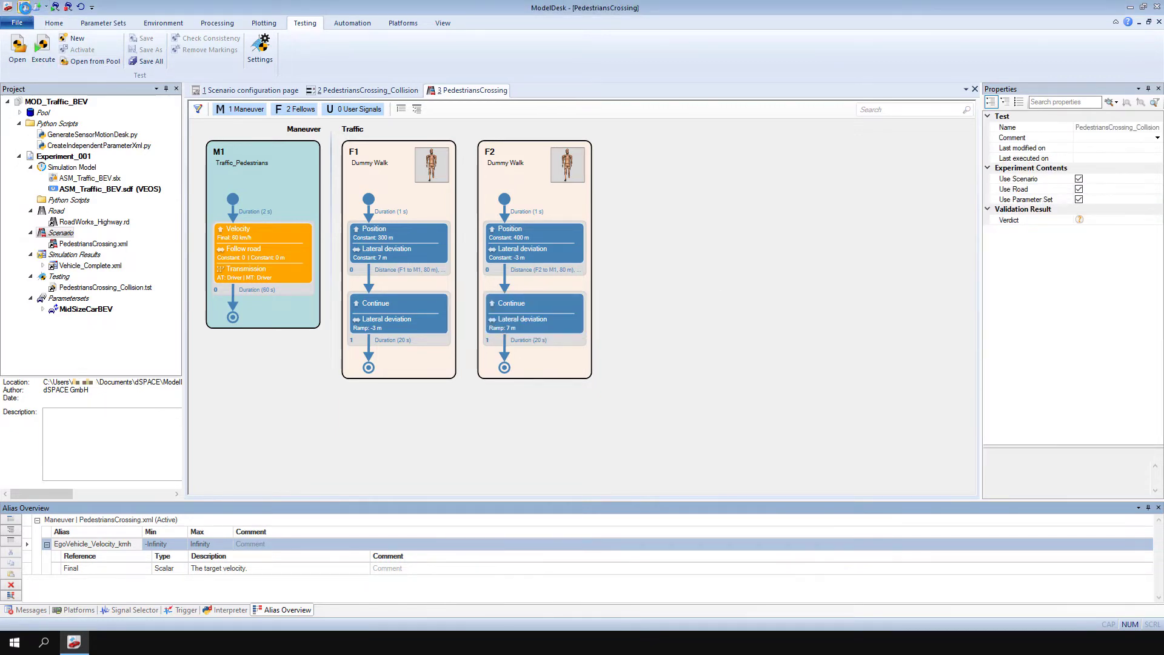
- In PedestriansCrossing_Collision, select EgoVehicle_Velocity_kmh as a concrete test case variable
click(333, 90)
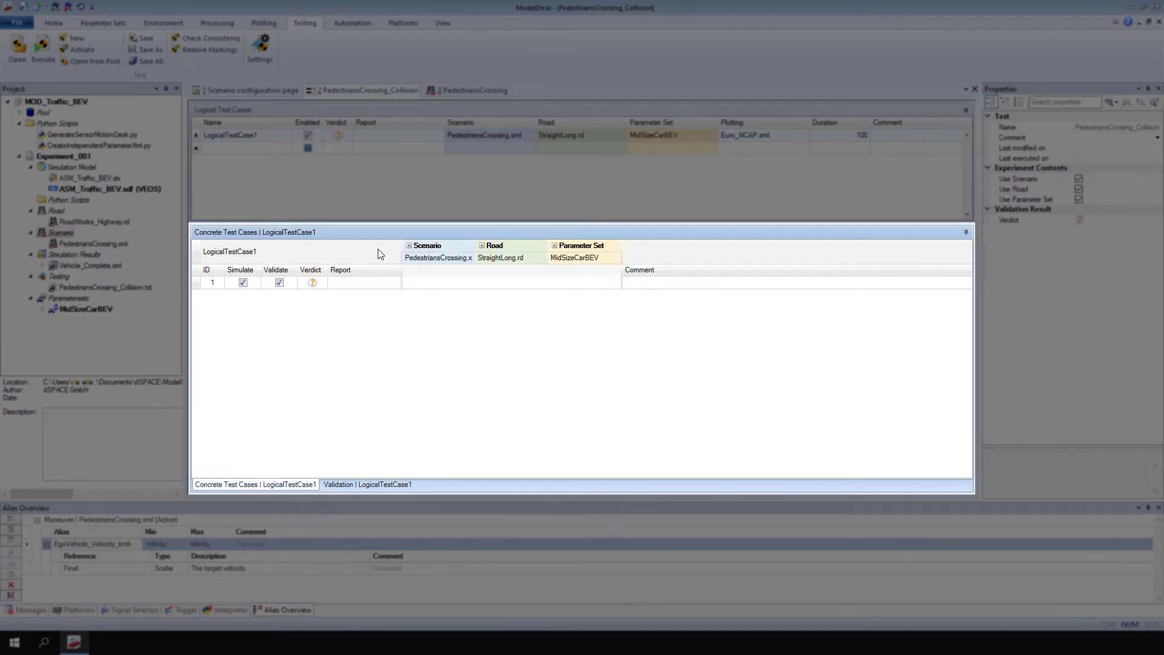
click(409, 246)
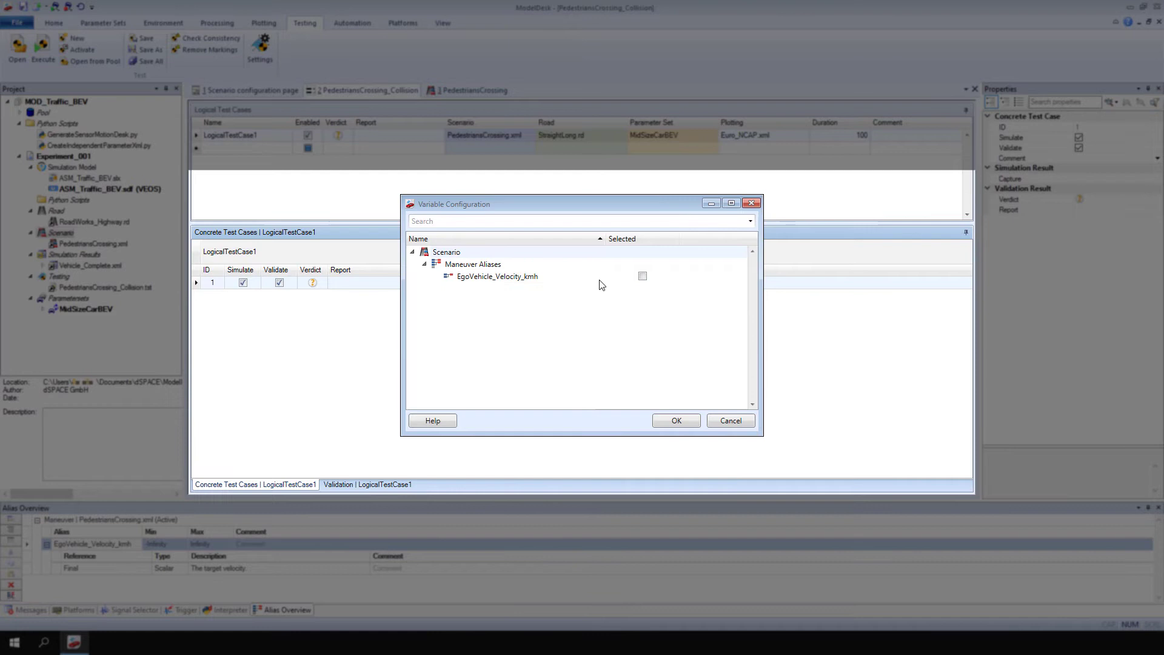
click(642, 277)
click(677, 419)
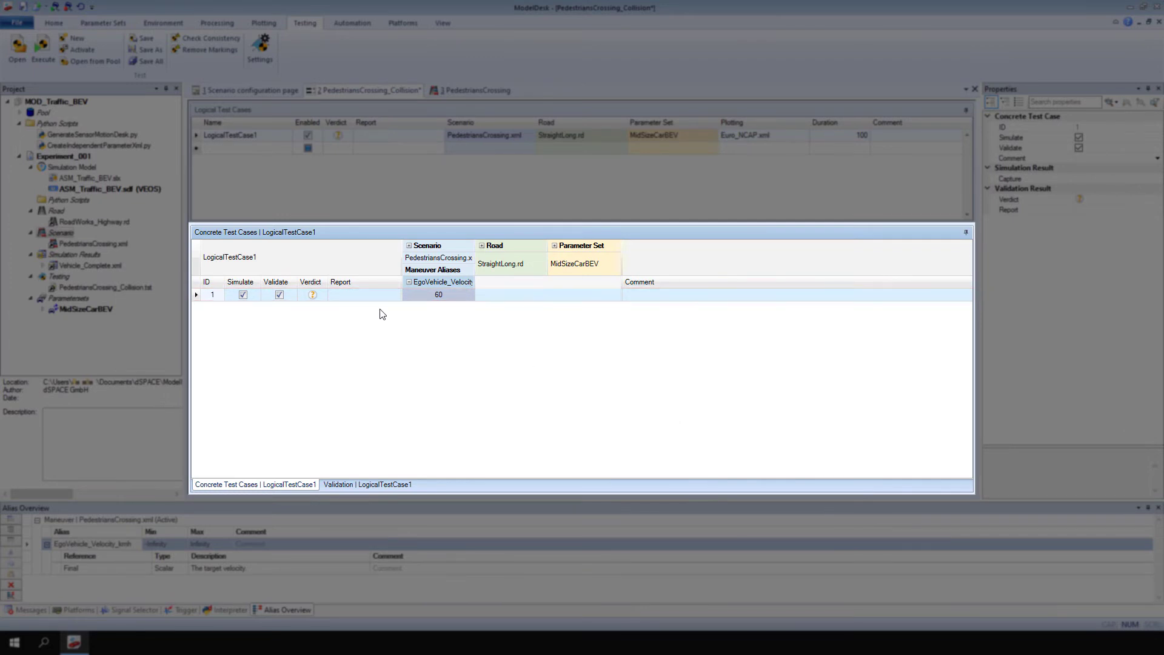
- Append two more concrete test cases after test case 1
right_click(366, 299)
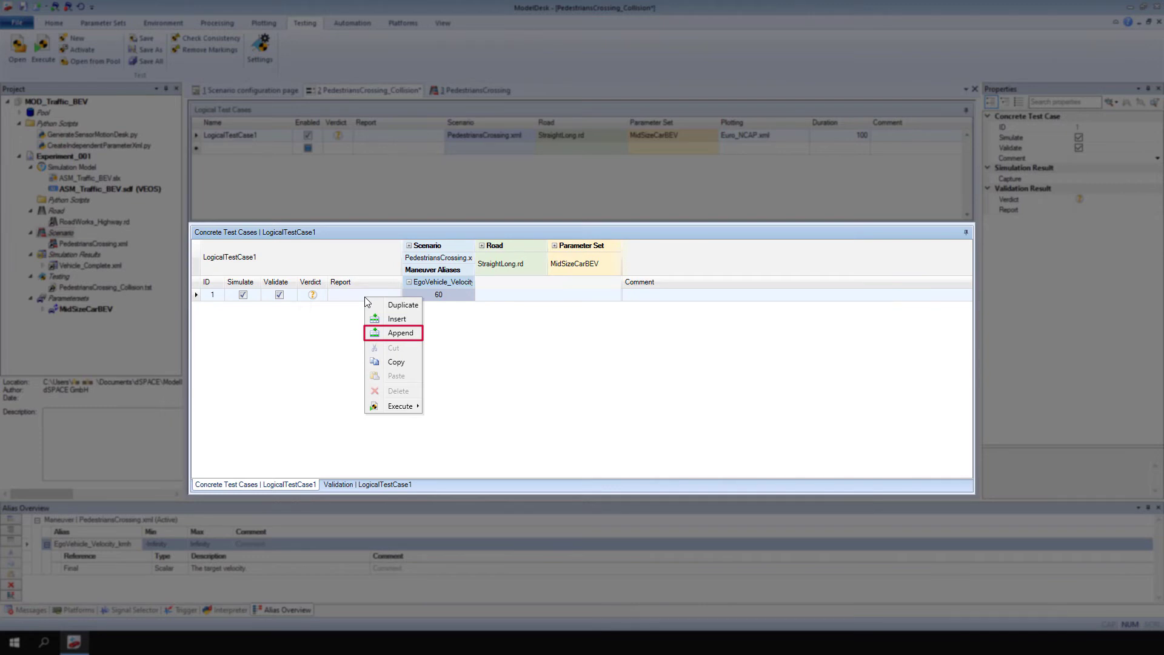
click(393, 333)
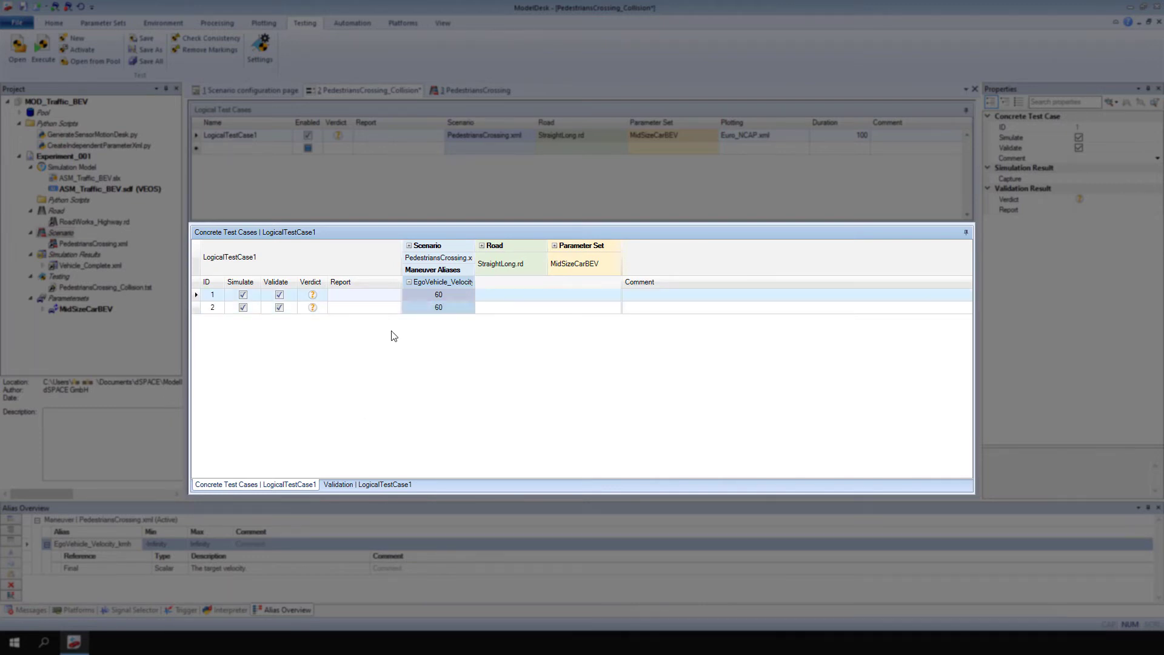
right_click(370, 309)
click(392, 347)
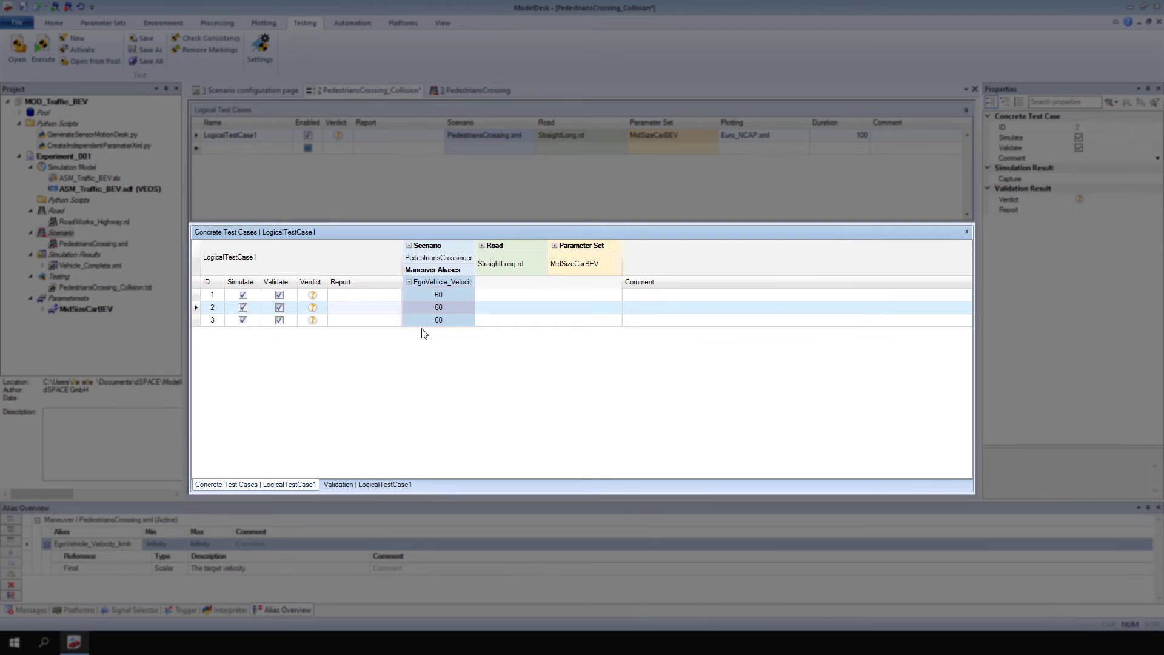
- Set EgoVehicle_Velocity_kmh to 50 for test case 2 and 70 for test case 3
double_click(453, 305)
text(50)
double_click(454, 320)
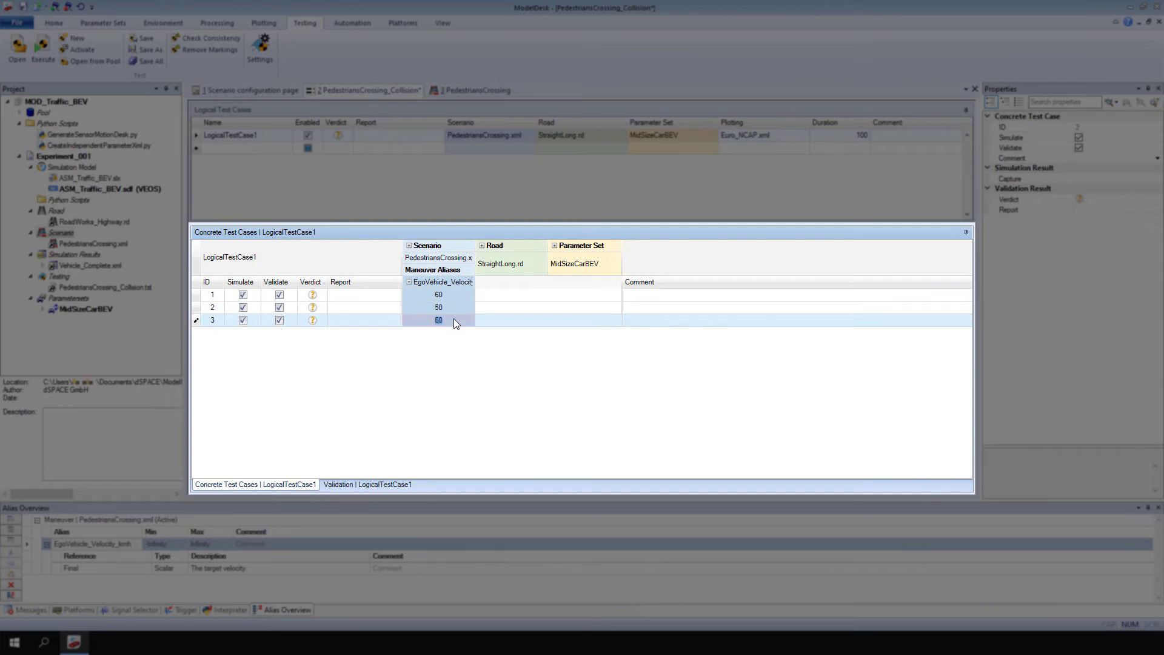
text(70)
click(457, 358)
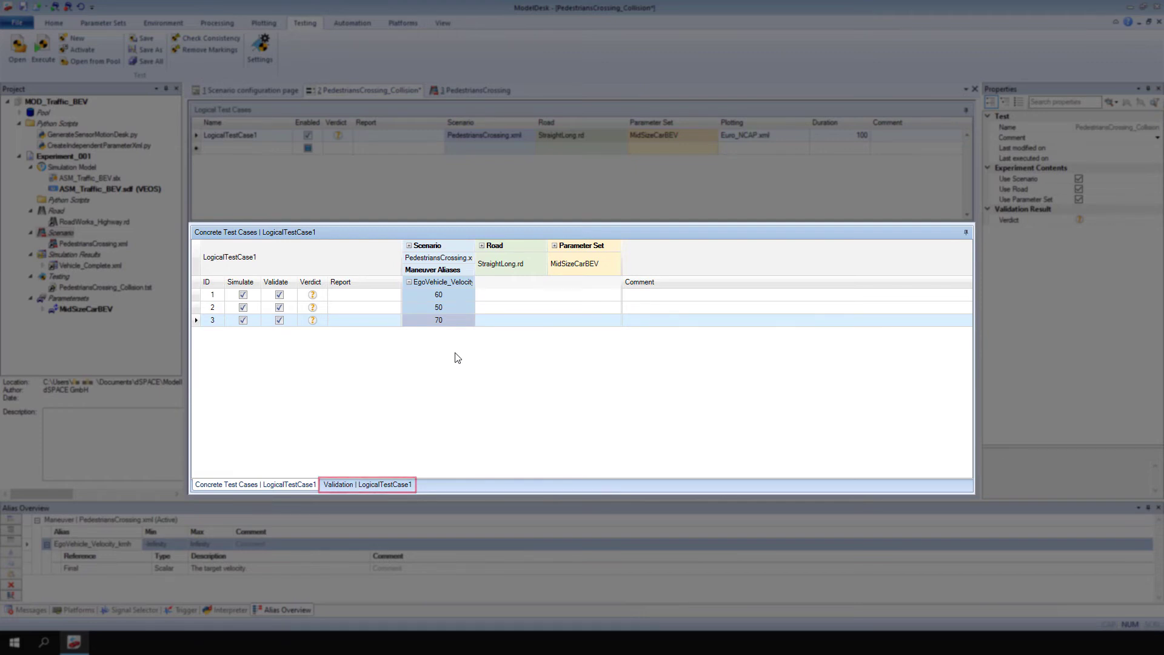
- Insert a validation for LogicalTestCase1 evaluating Collision_Flag_Held against constant 0
click(391, 485)
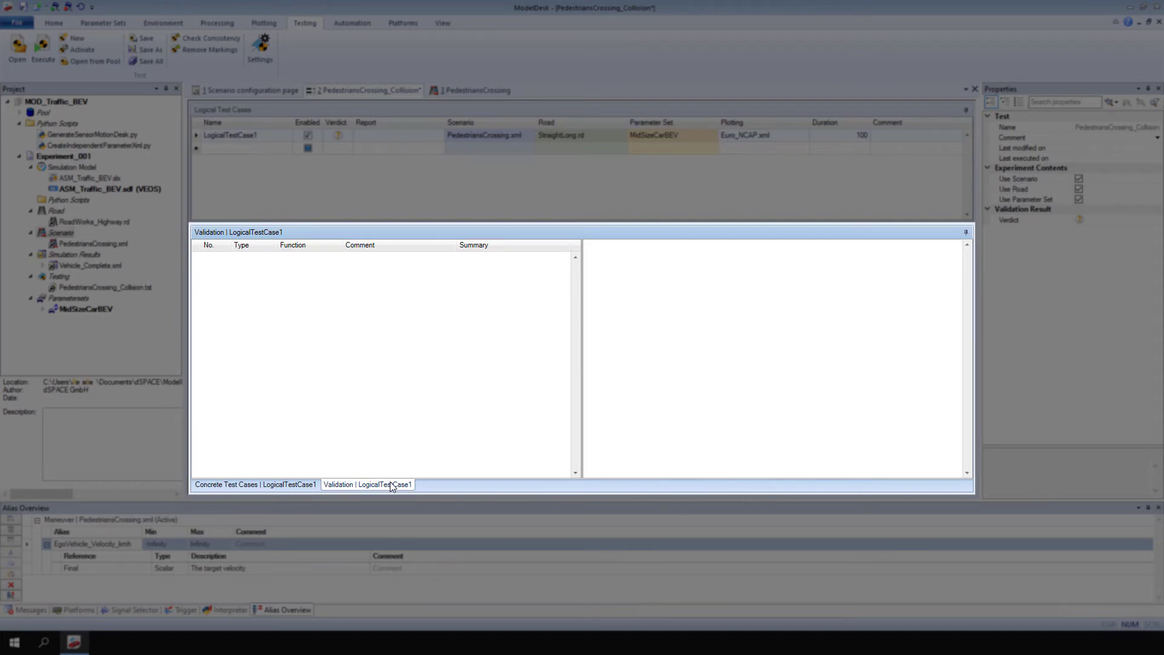
right_click(385, 396)
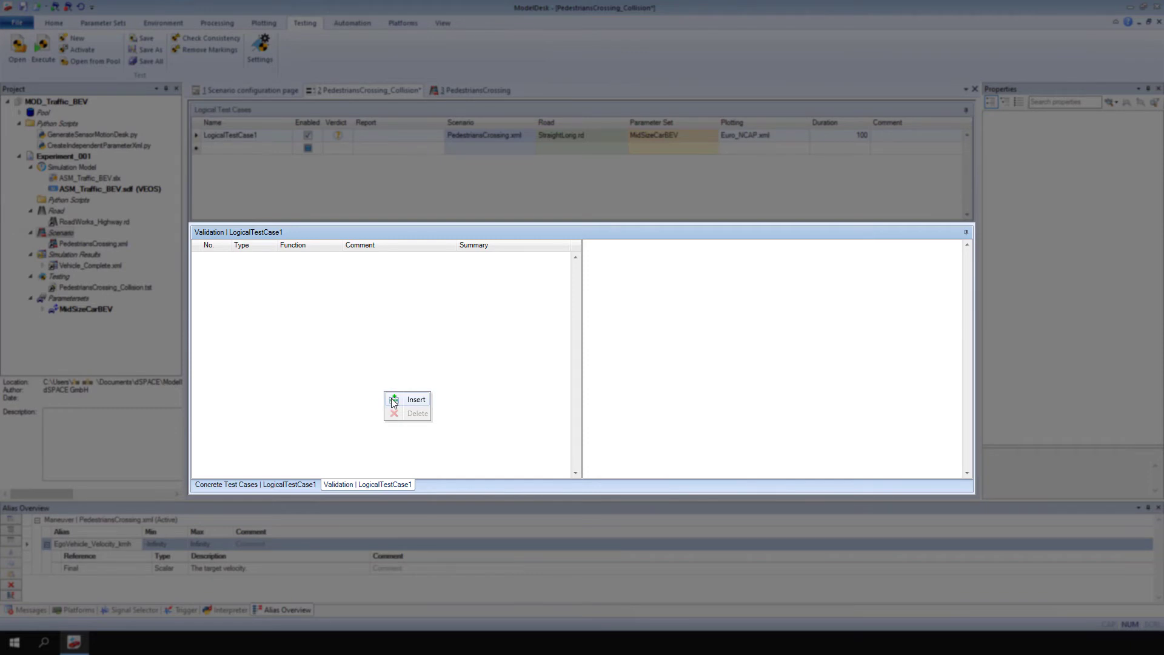
click(391, 400)
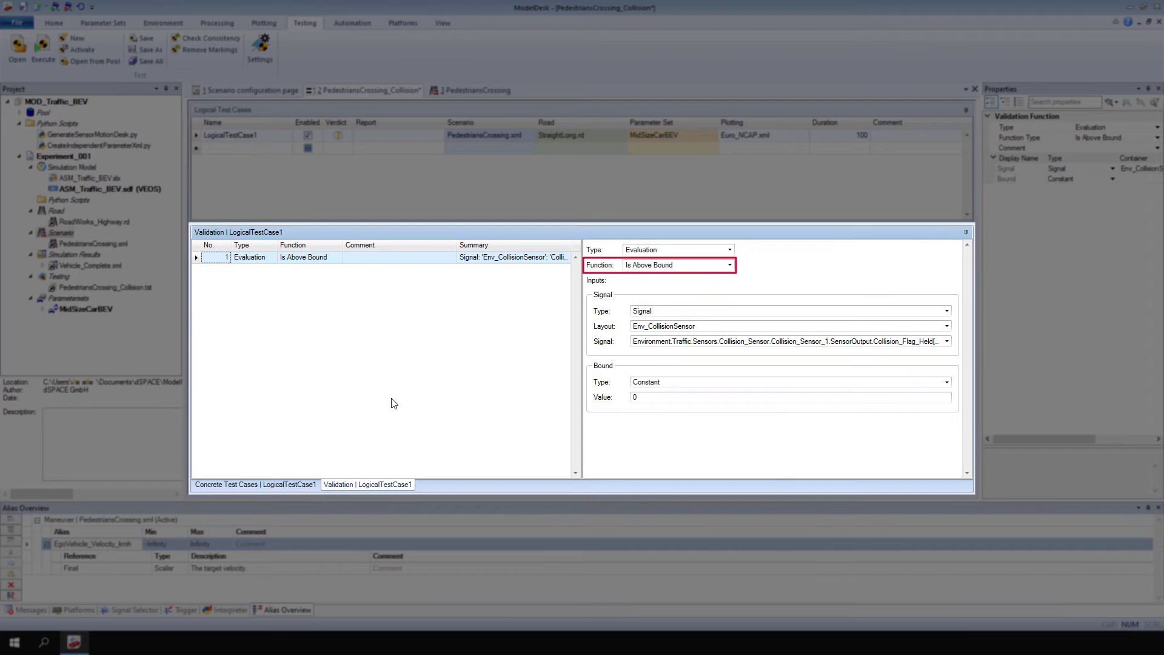
click(729, 265)
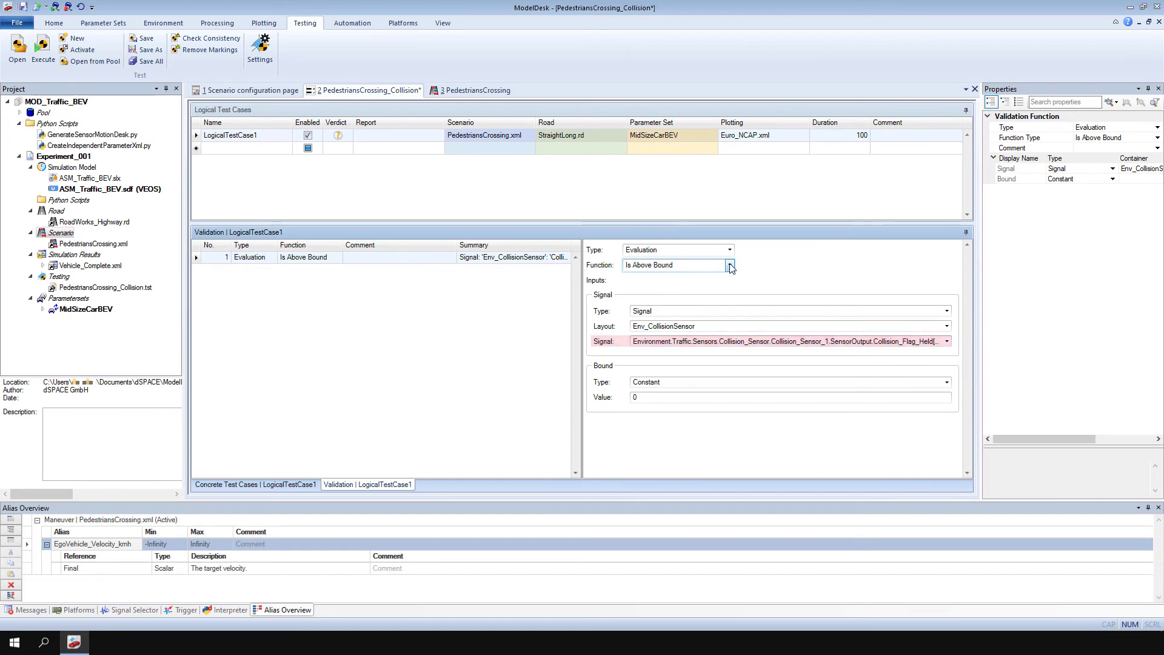
- Keep Collision_Flag_Held as the validation signal, checked Is Equal to 0 with 1E-08 tolerance
click(946, 343)
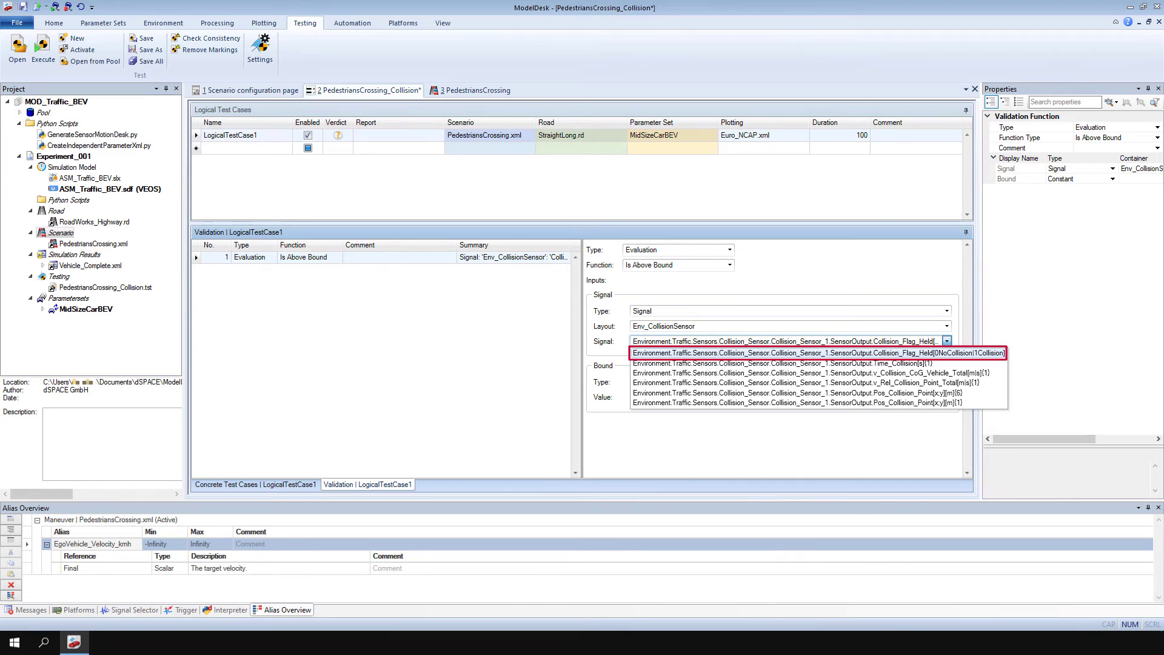
click(946, 341)
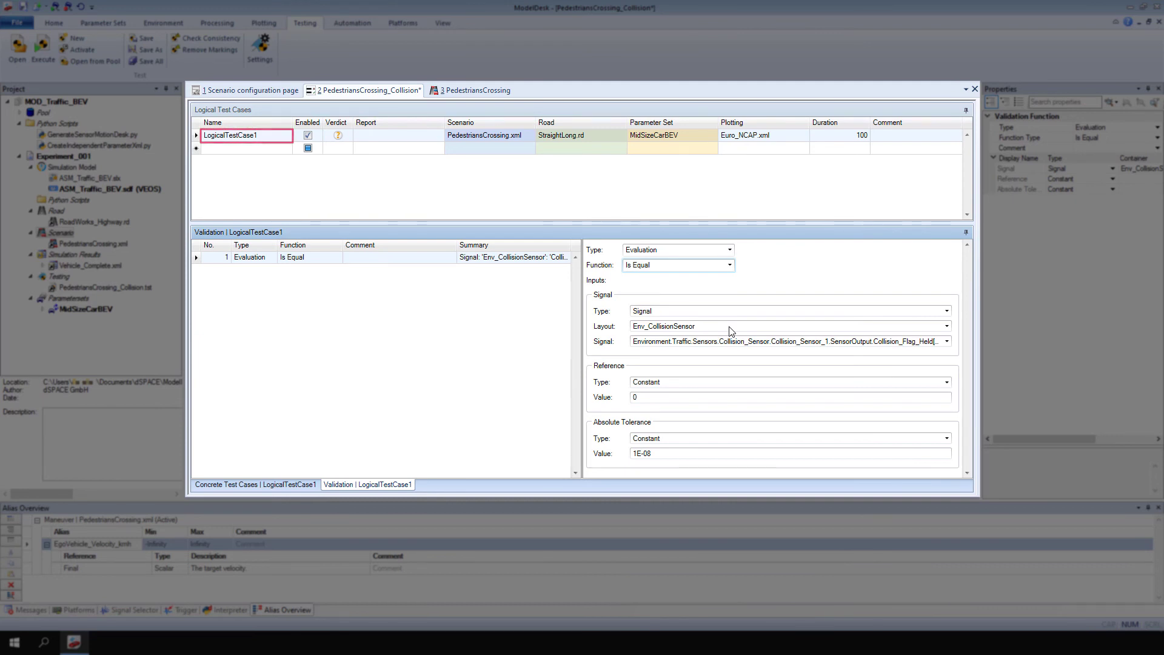
- Execute LogicalTestCase1 and check the verdicts: 60 and 50 km/h pass, 70 km/h fails
right_click(286, 136)
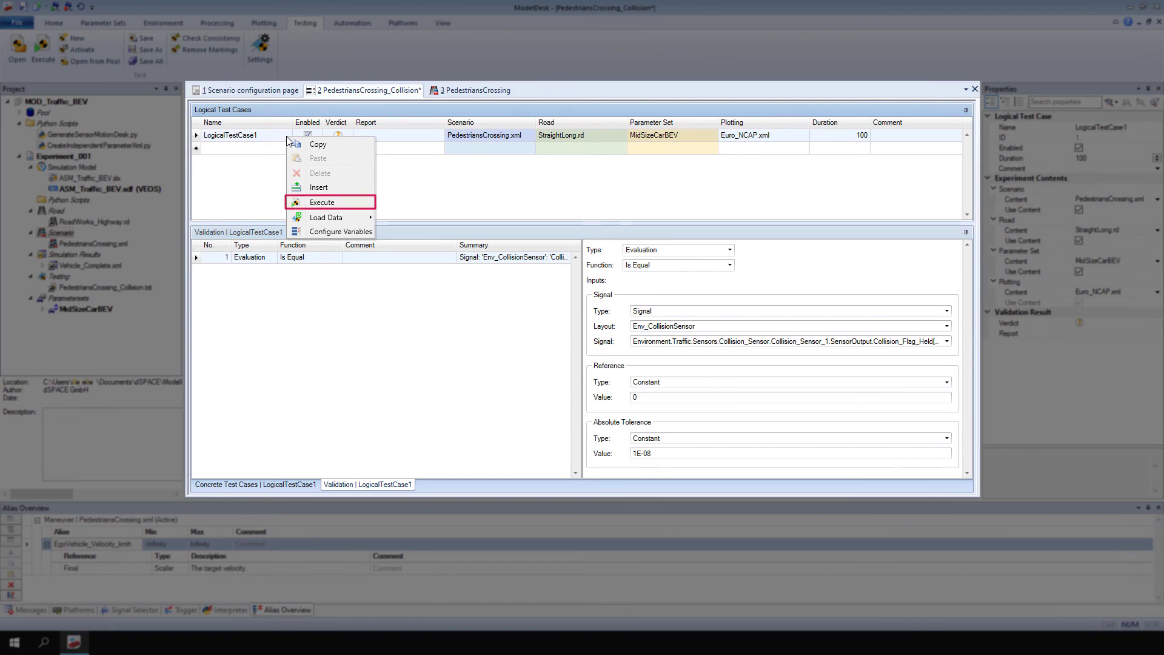
click(294, 201)
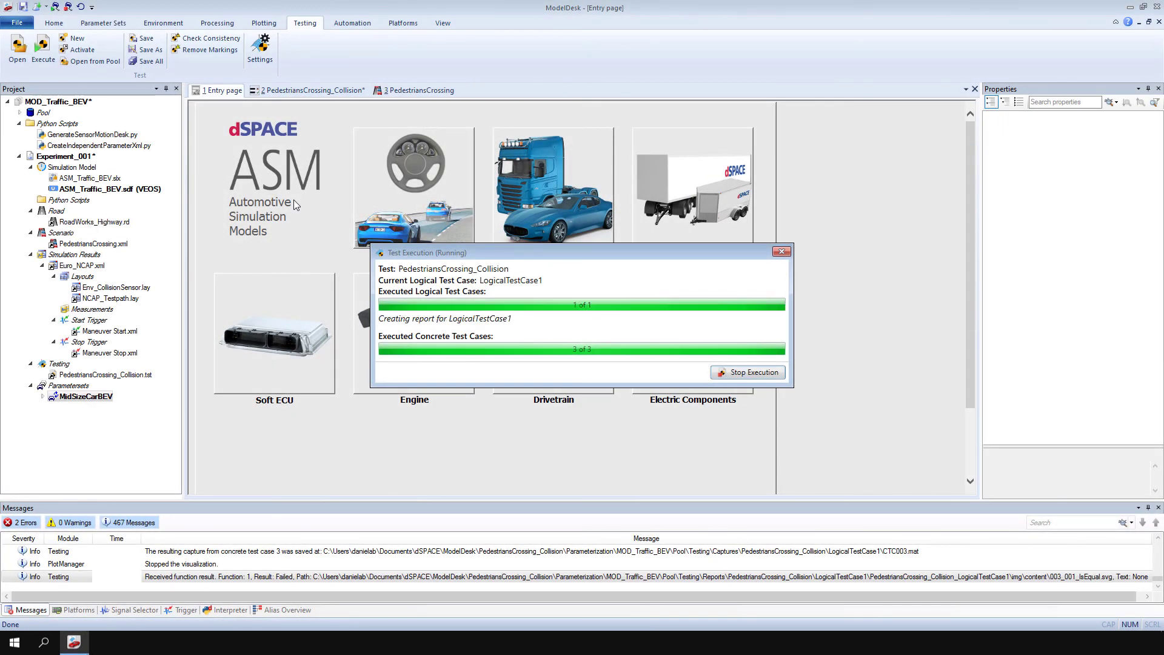
click(306, 91)
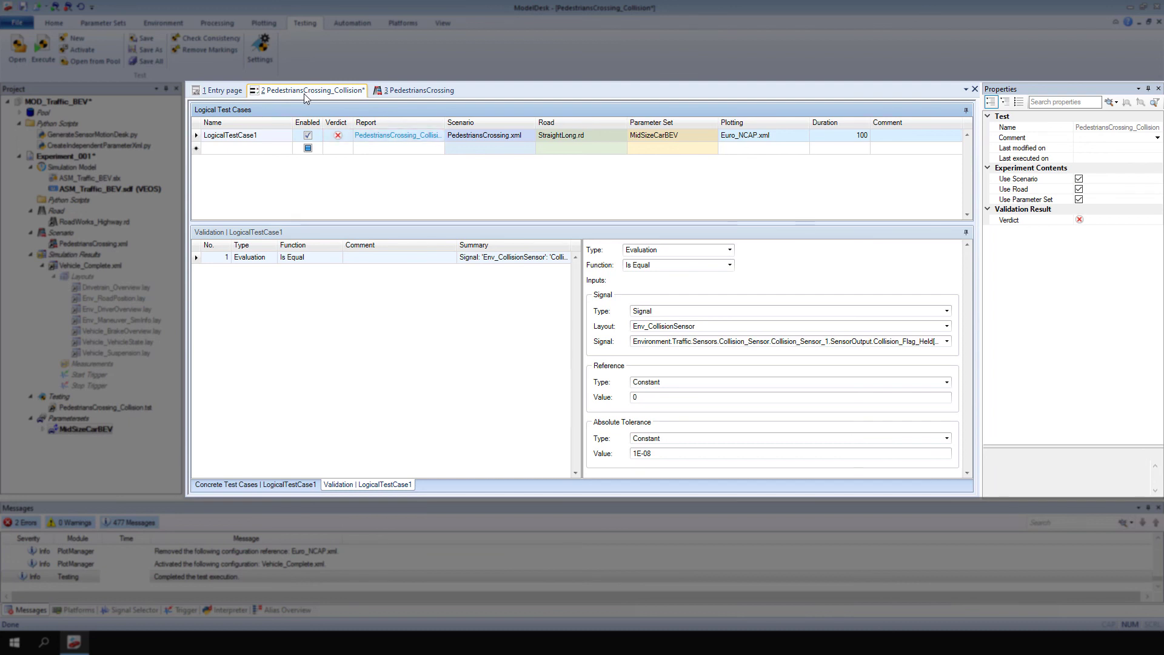
click(276, 485)
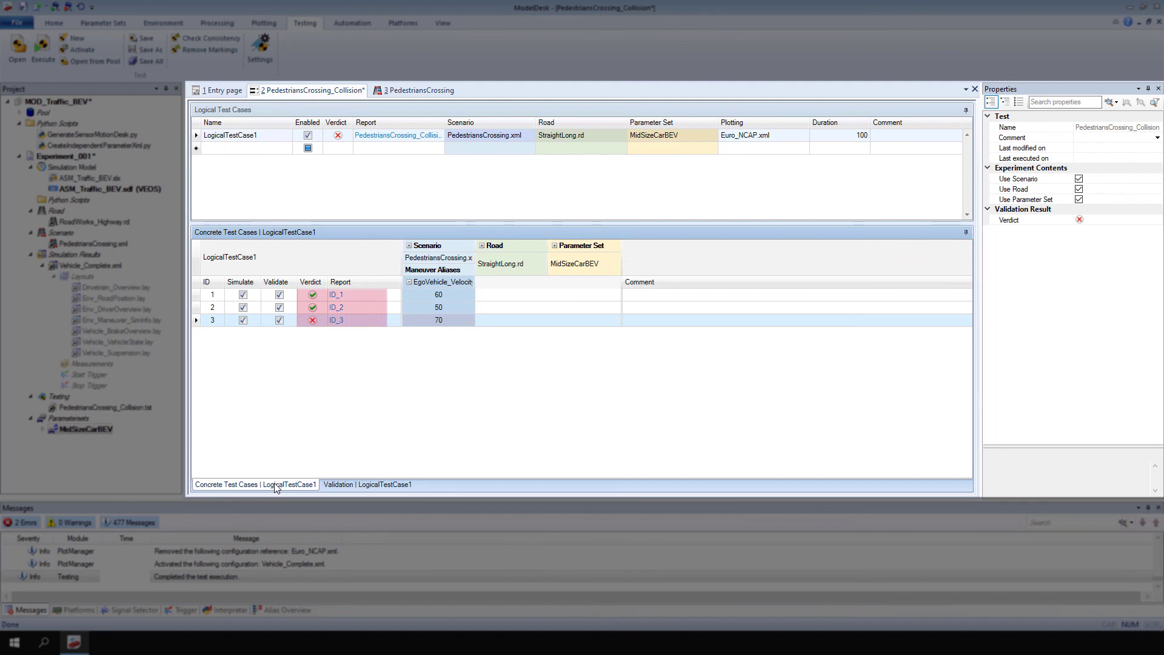
click(368, 323)
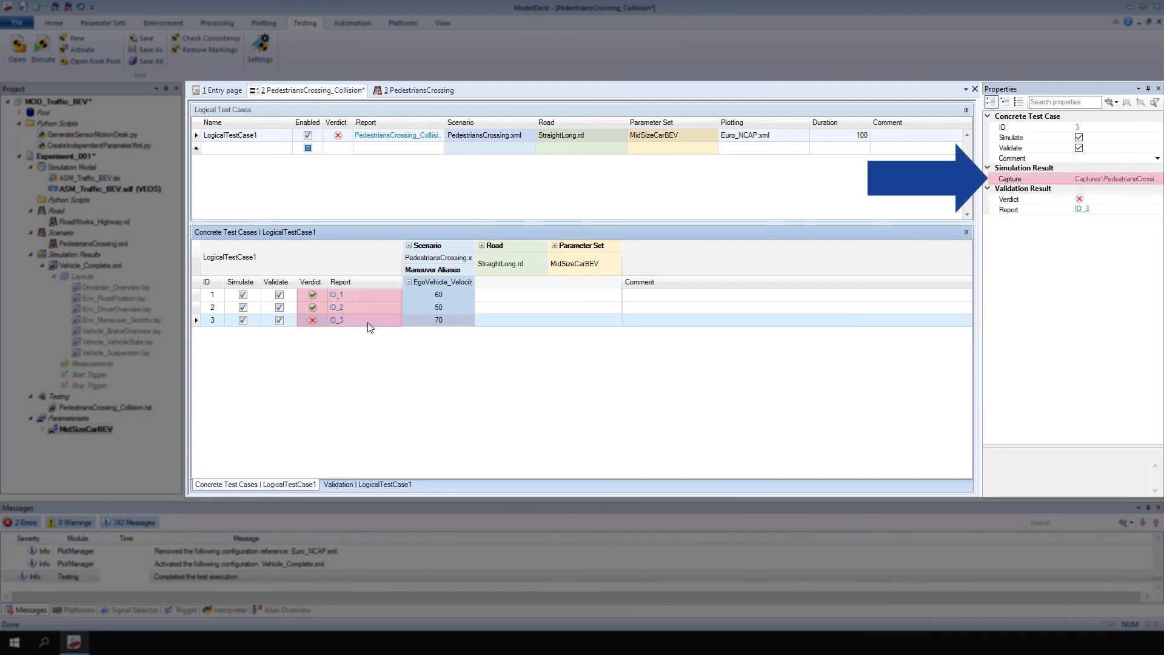